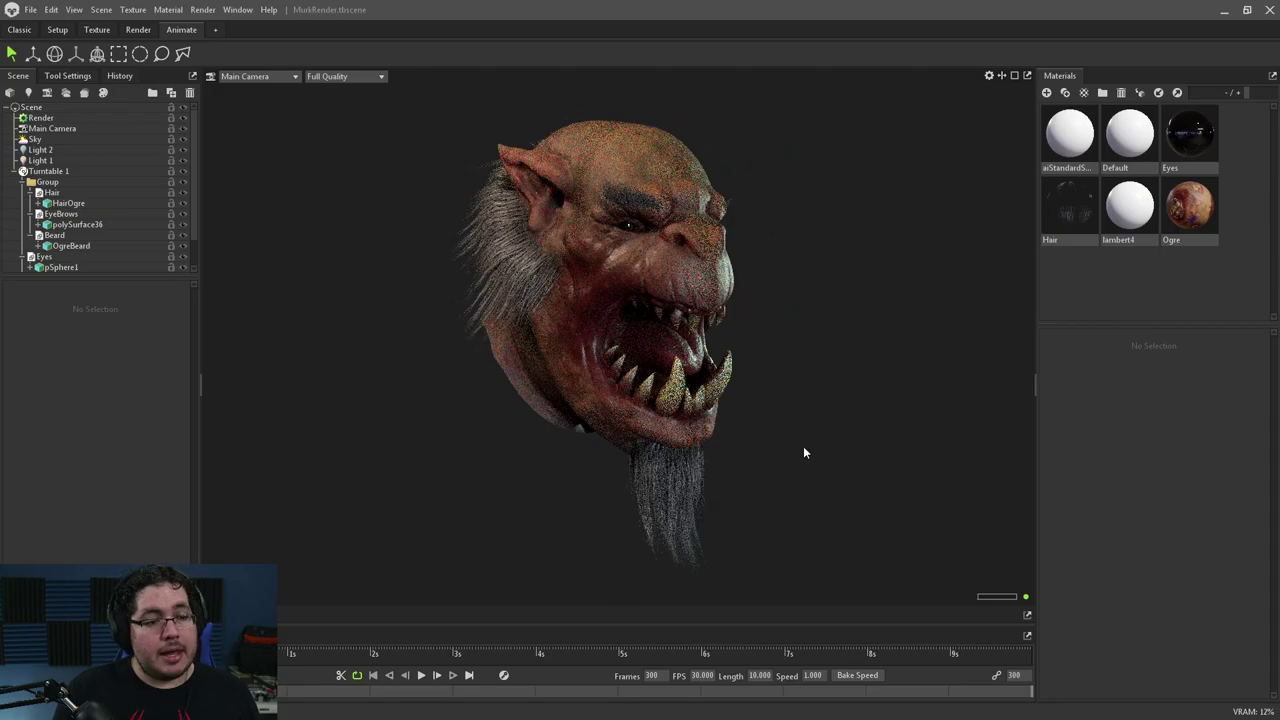
Zoom and pan down to inspect the chin and beard, then orbit to a level view of the head
scroll(794, 423, up, 5)
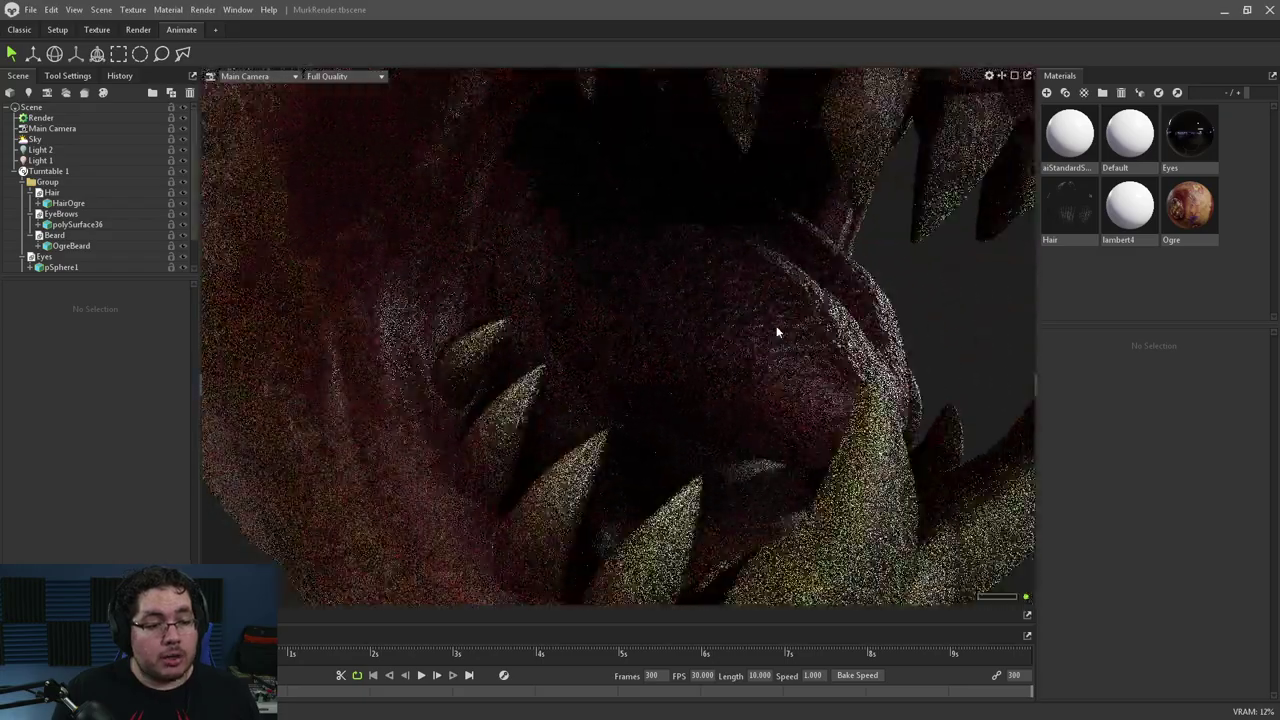
scroll(776, 345, down, 3)
middle_drag(770, 366, 730, 225)
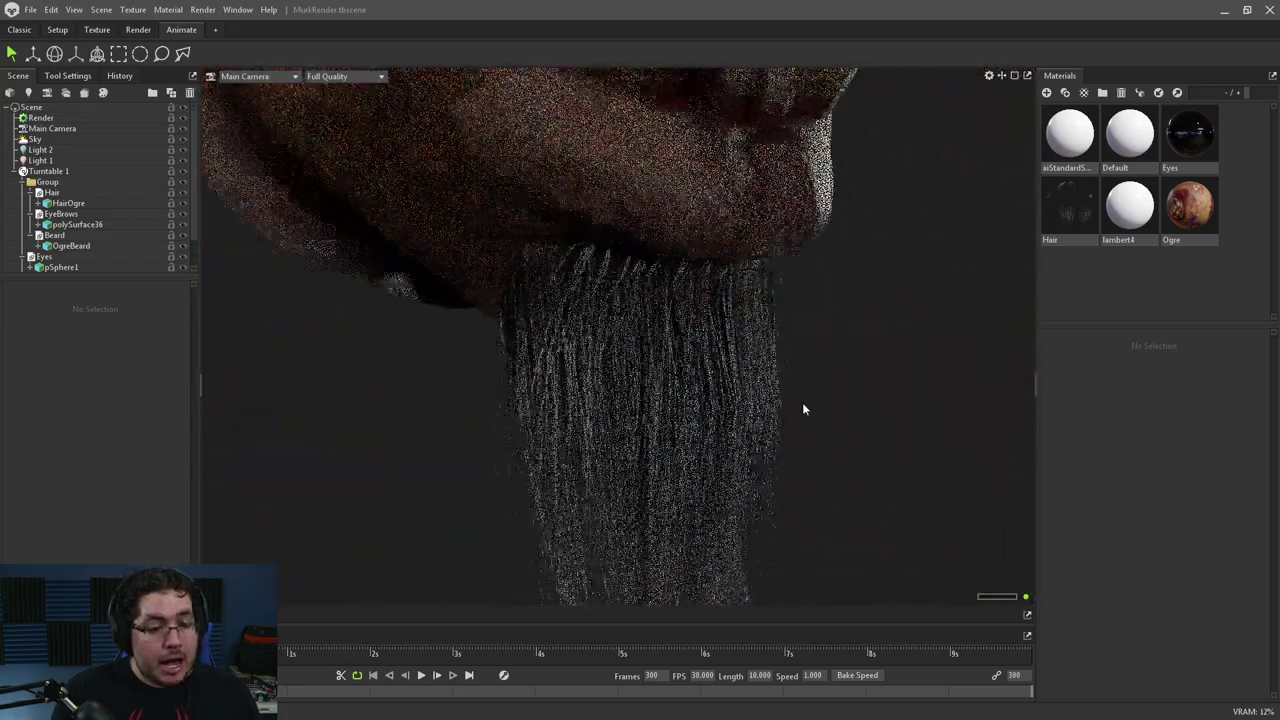
scroll(854, 394, down, 4)
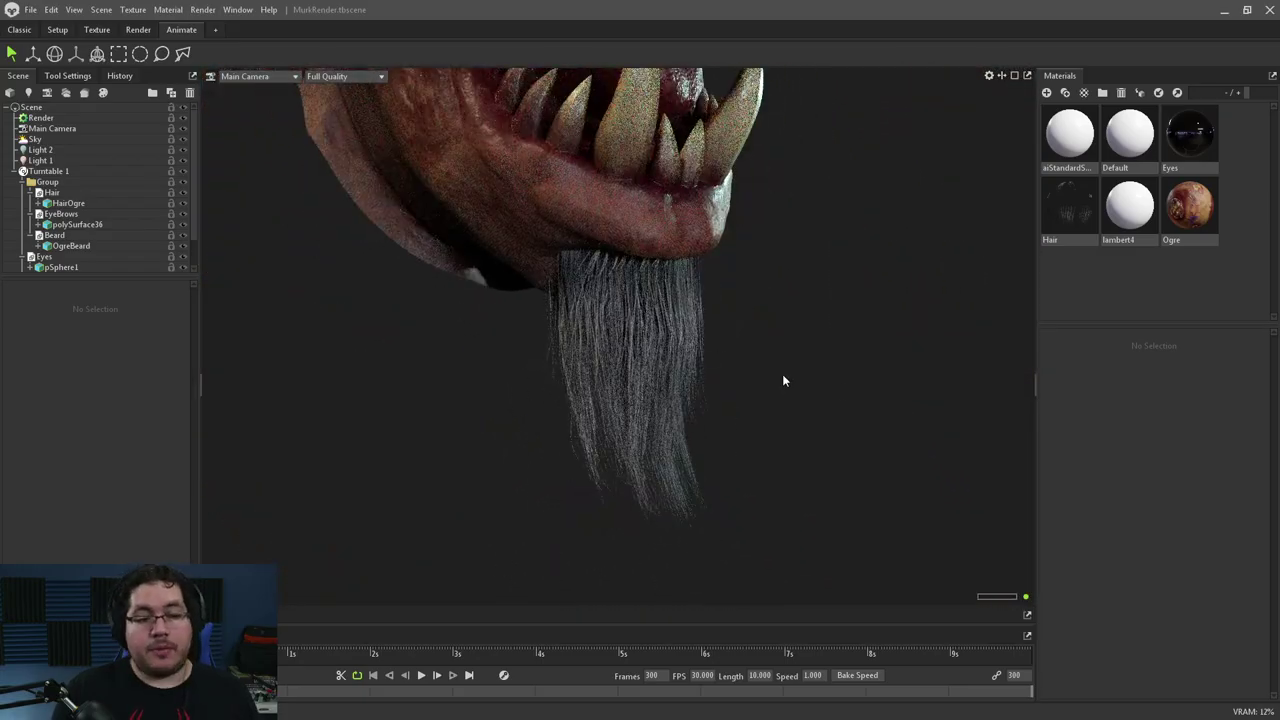
scroll(728, 342, down, 3)
drag(769, 460, 742, 425)
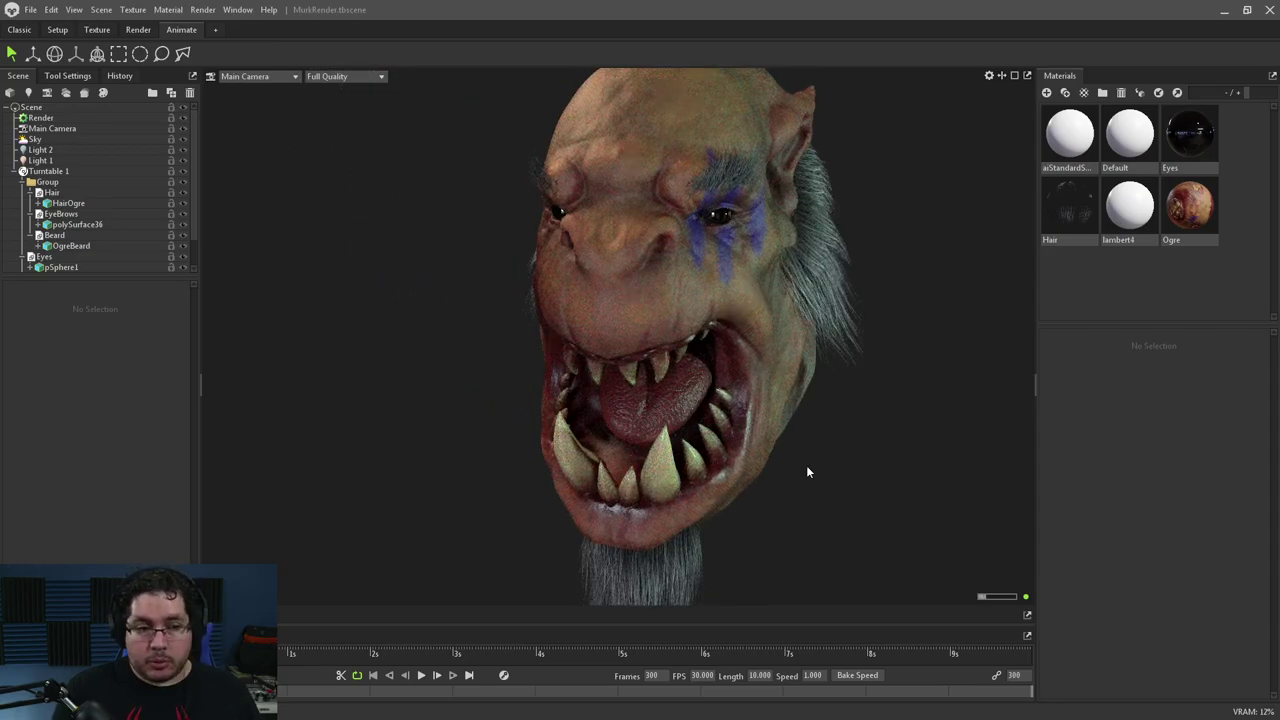
Clear the ogre mesh selection and orbit from the side profile around to a front view
right_click(838, 470)
click(470, 375)
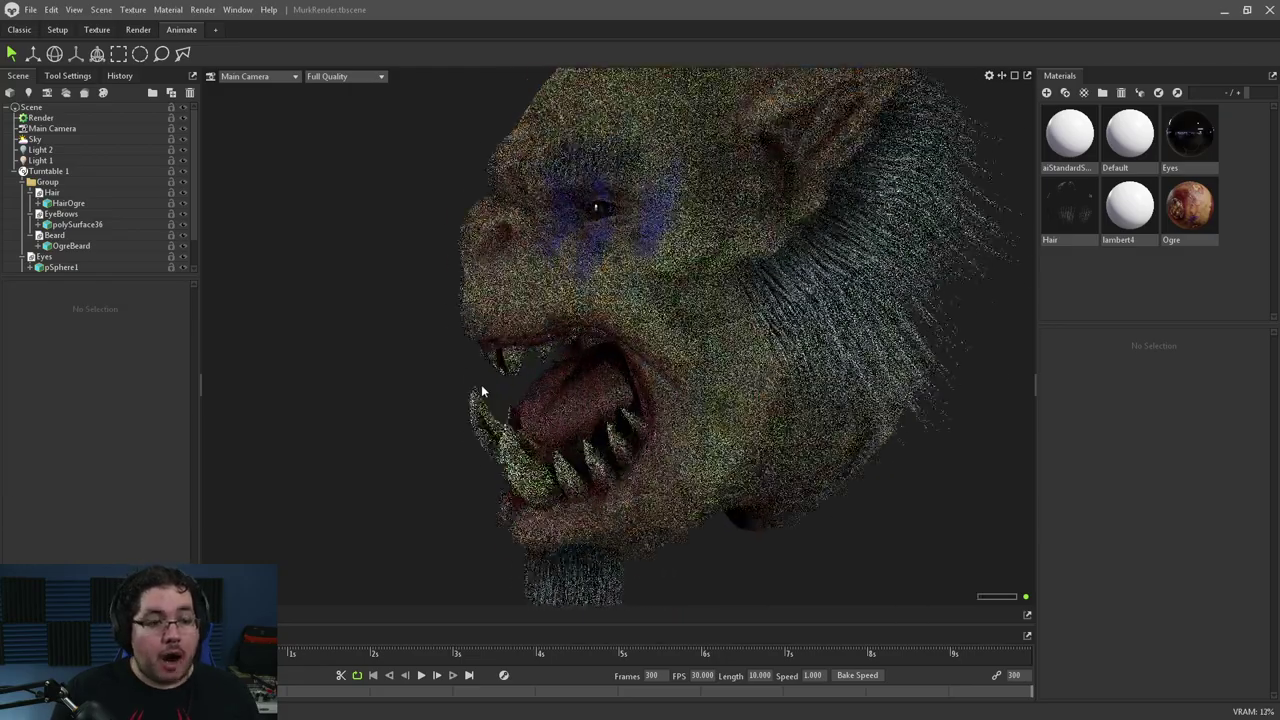
scroll(587, 410, up, 5)
drag(454, 416, 449, 443)
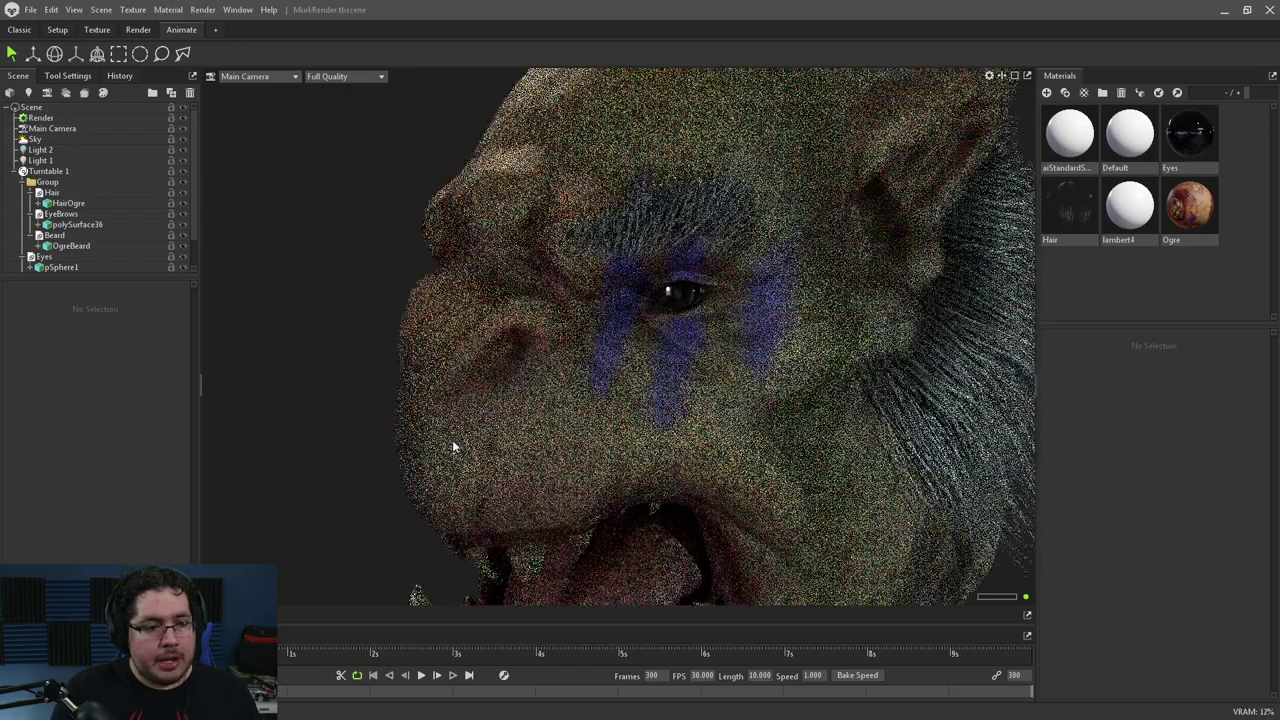
scroll(340, 414, down, 5)
drag(323, 411, 514, 372)
drag(783, 370, 713, 370)
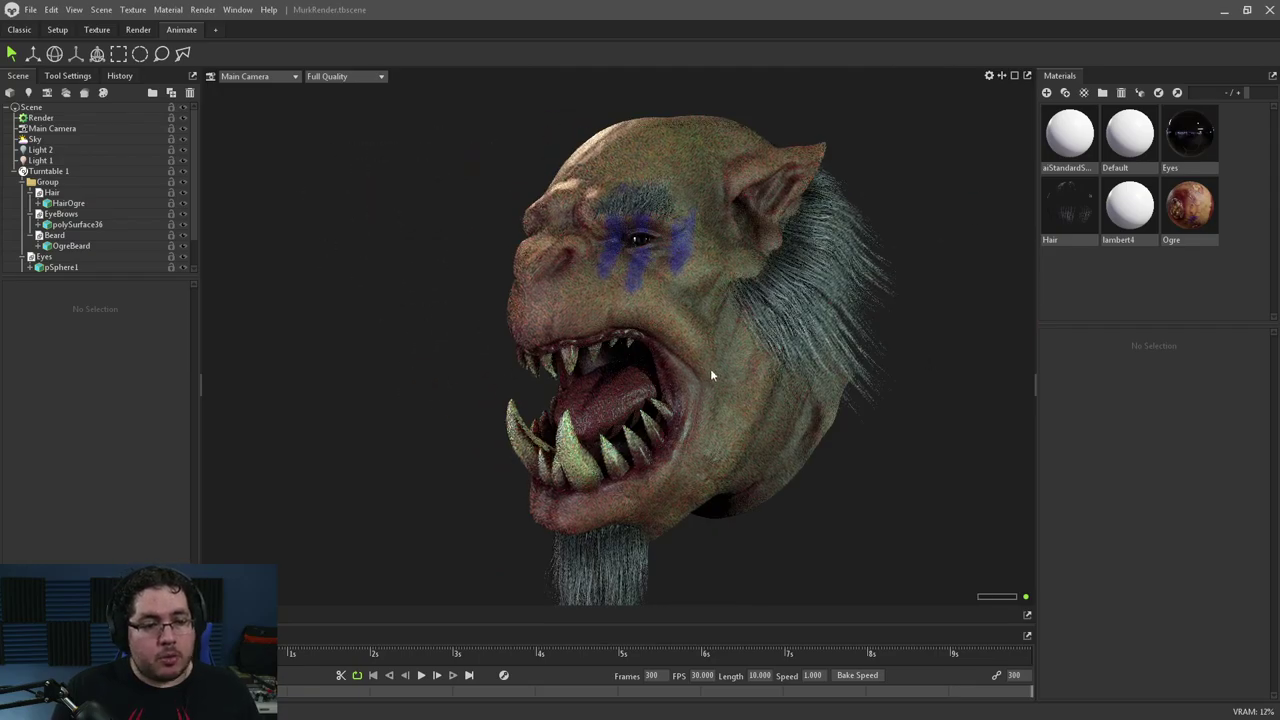
drag(394, 366, 782, 385)
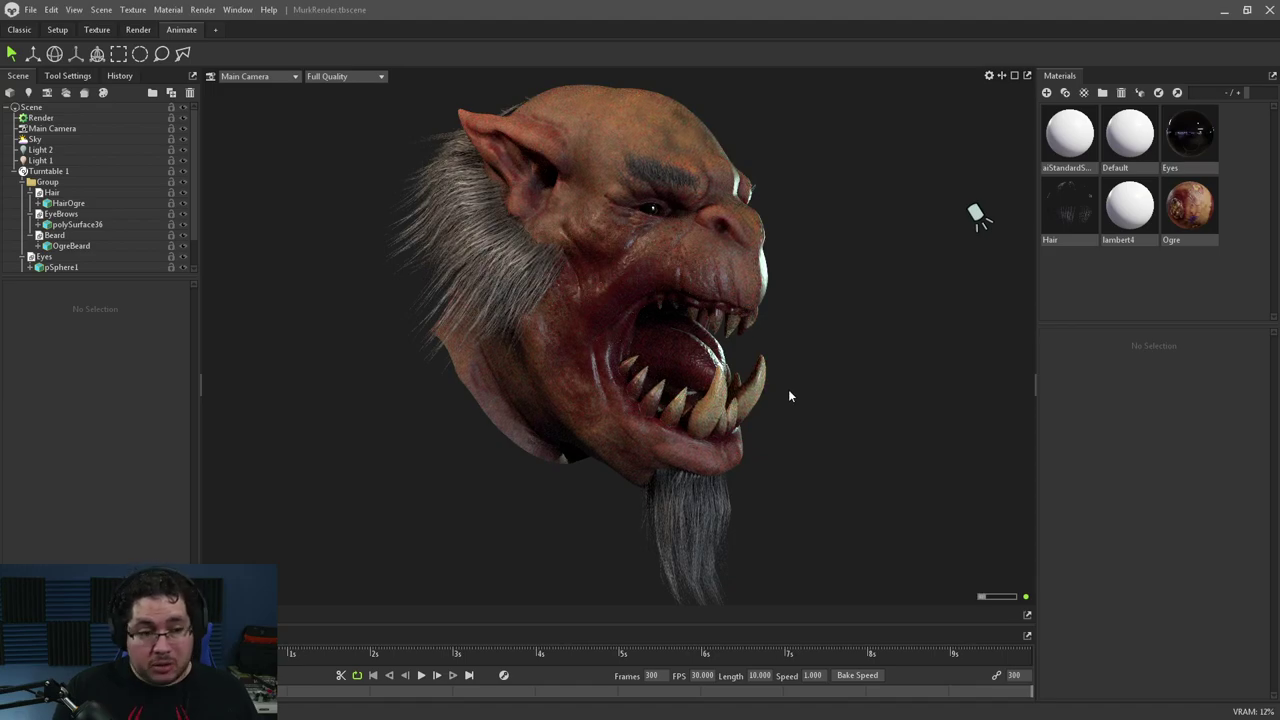
Swing the head left and right, ending turned toward the viewer
drag(766, 392, 845, 416)
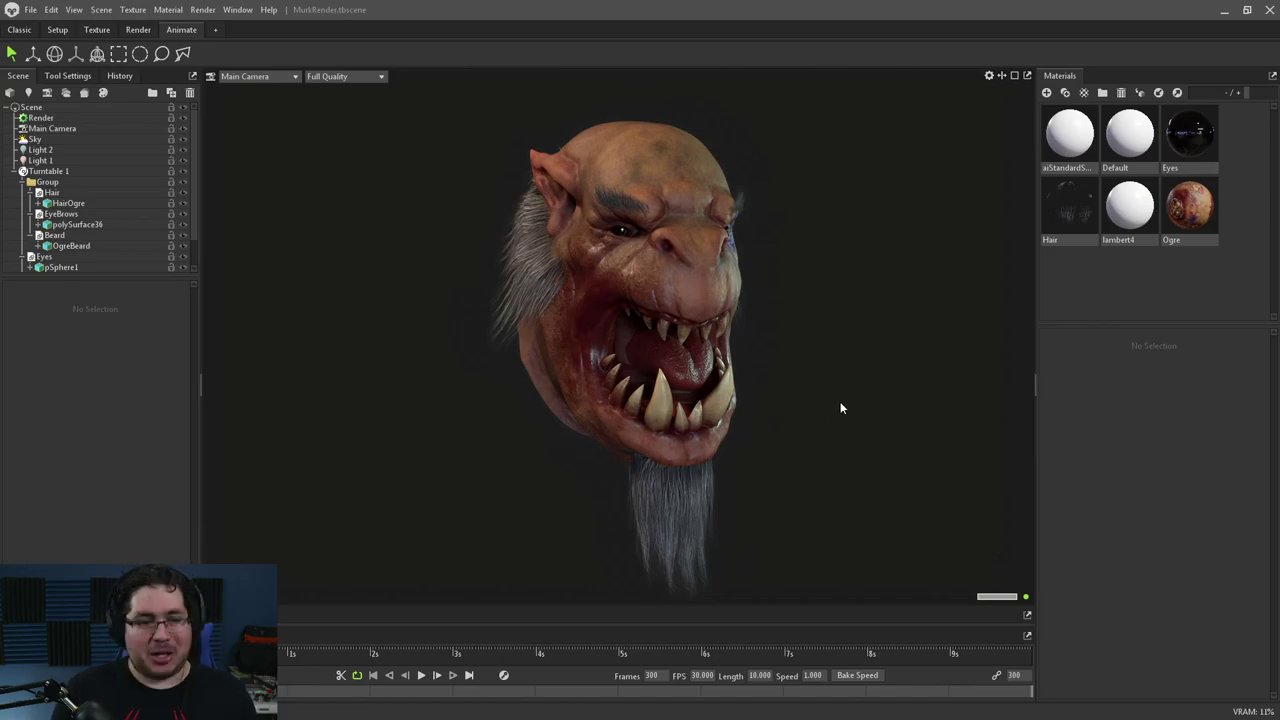
drag(790, 402, 620, 408)
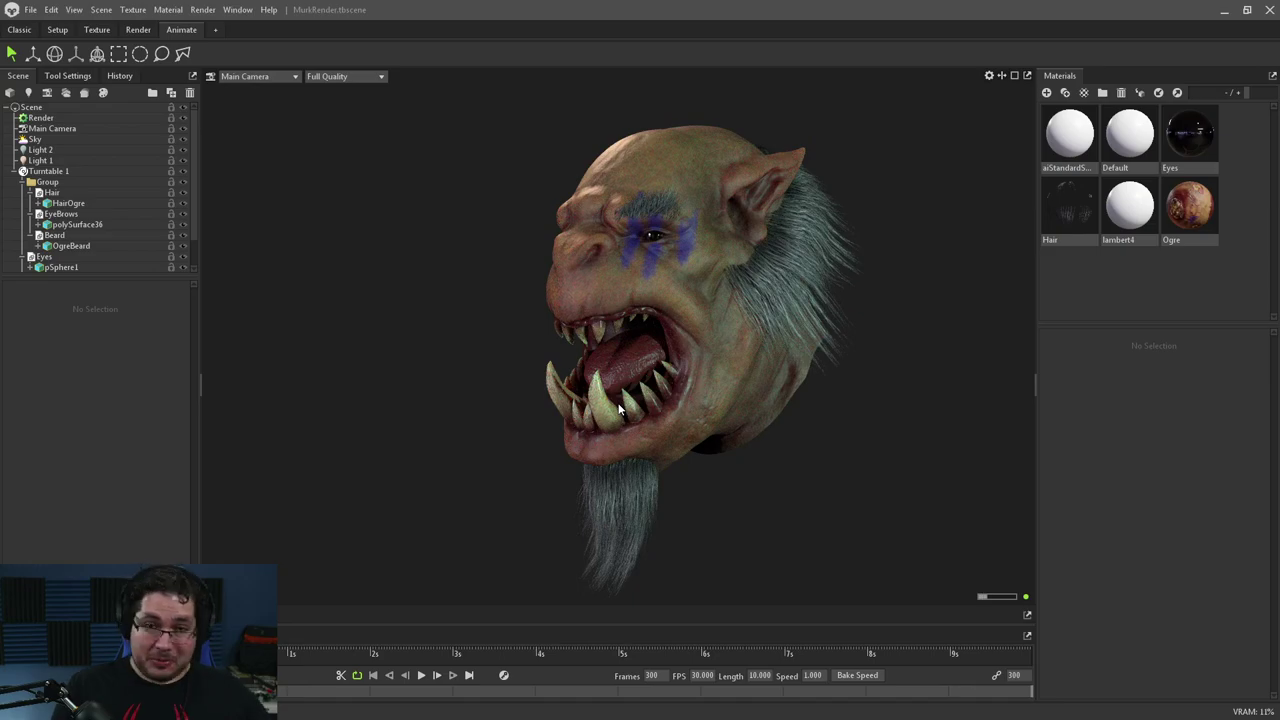
drag(529, 401, 720, 405)
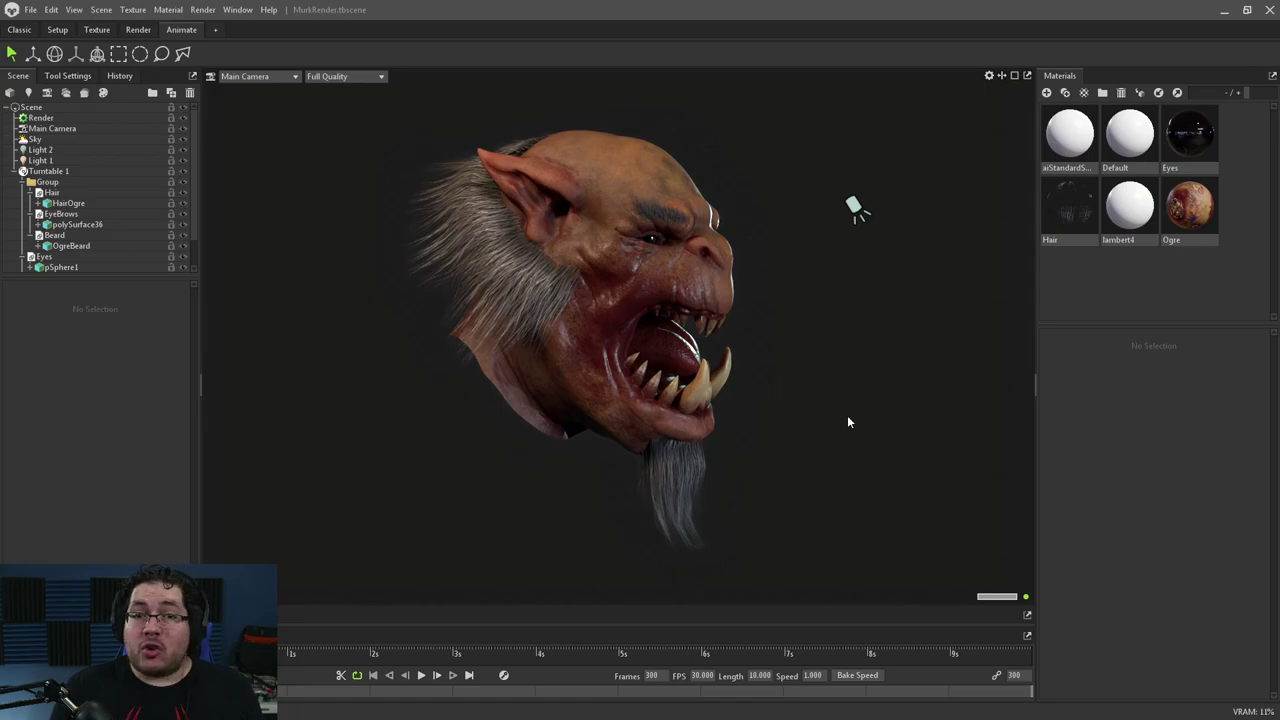
drag(842, 424, 797, 422)
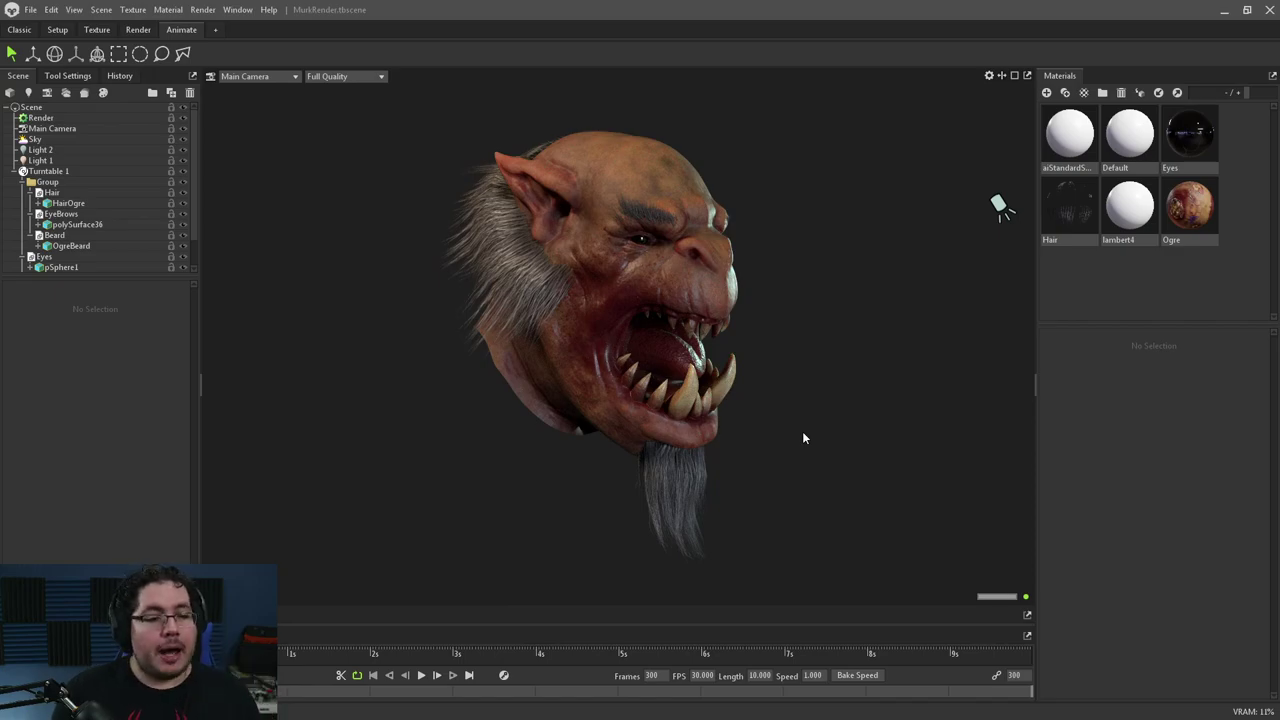
drag(811, 459, 777, 456)
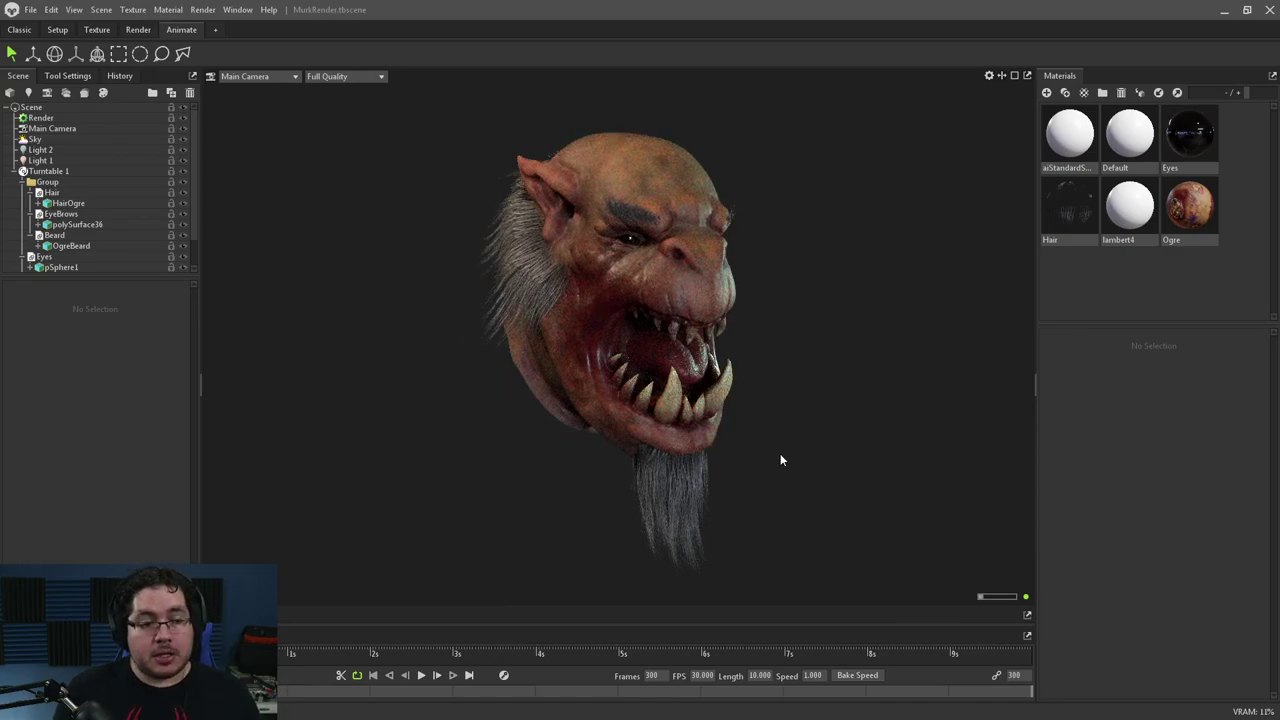
scroll(783, 461, down, 10)
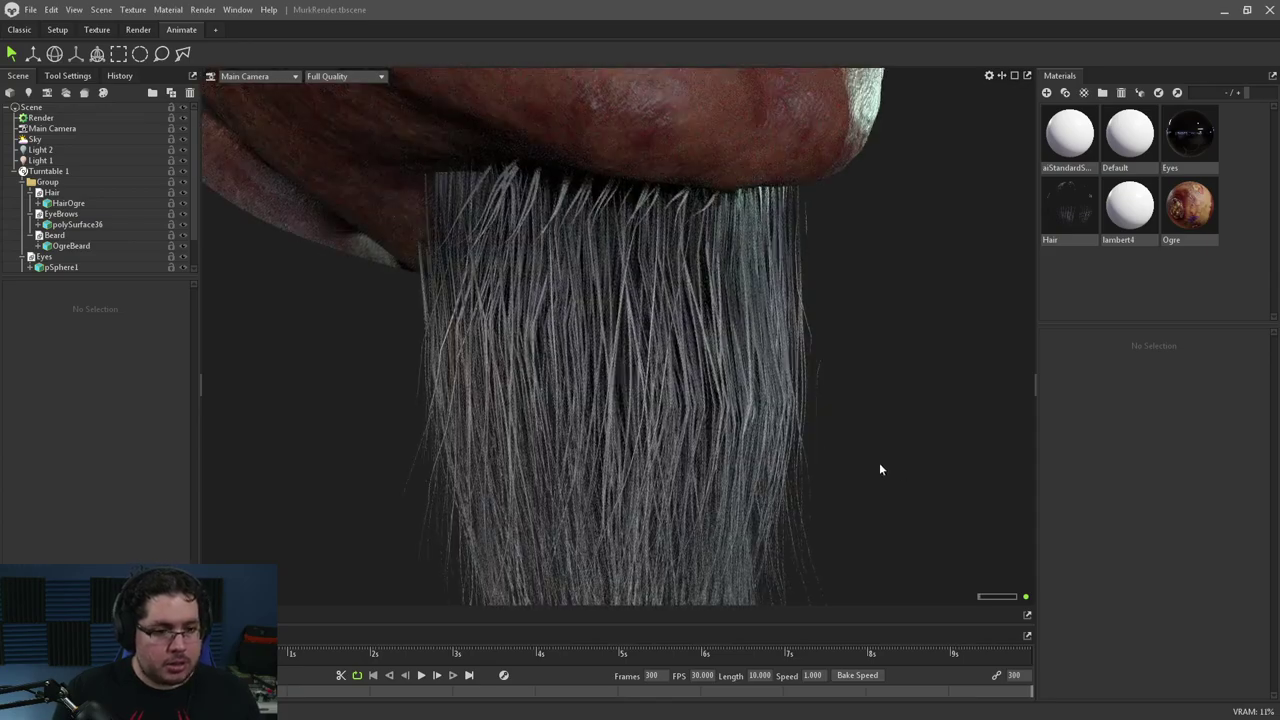
scroll(820, 424, up, 10)
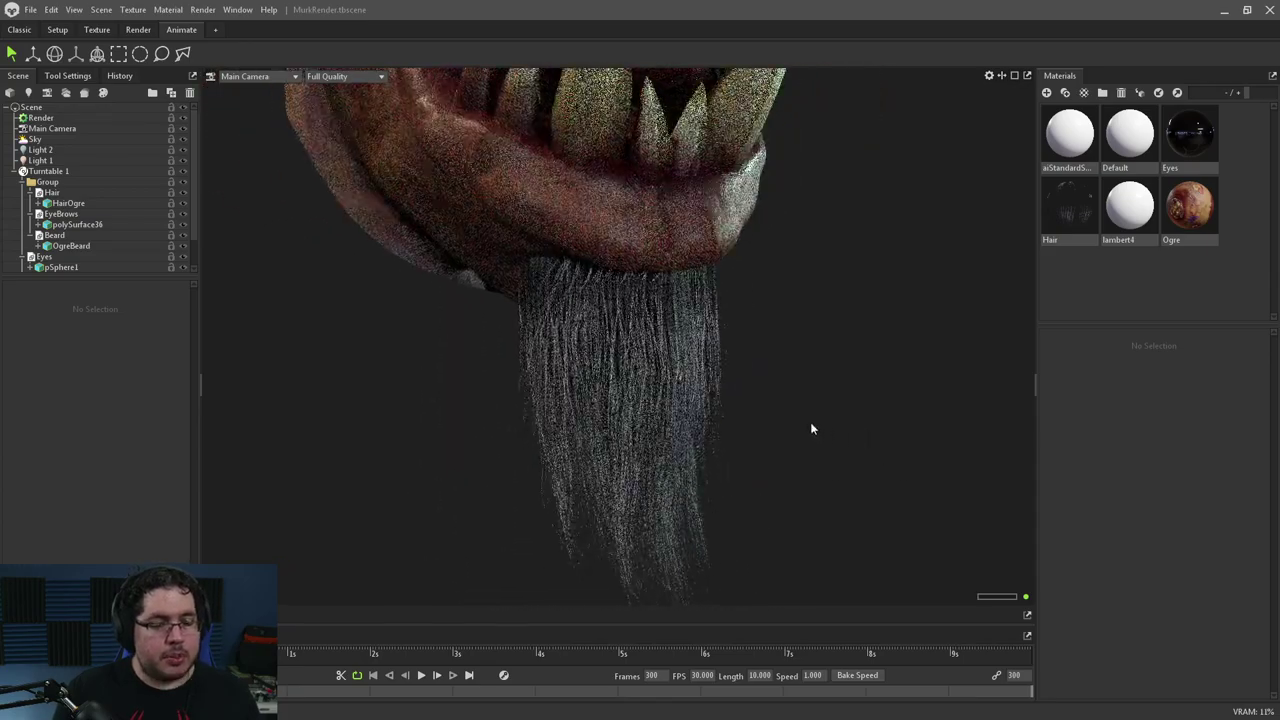
Orbit the mouth and beard to a side view, then the whole head to front-left
drag(910, 392, 711, 400)
scroll(708, 415, up, 5)
drag(809, 409, 737, 391)
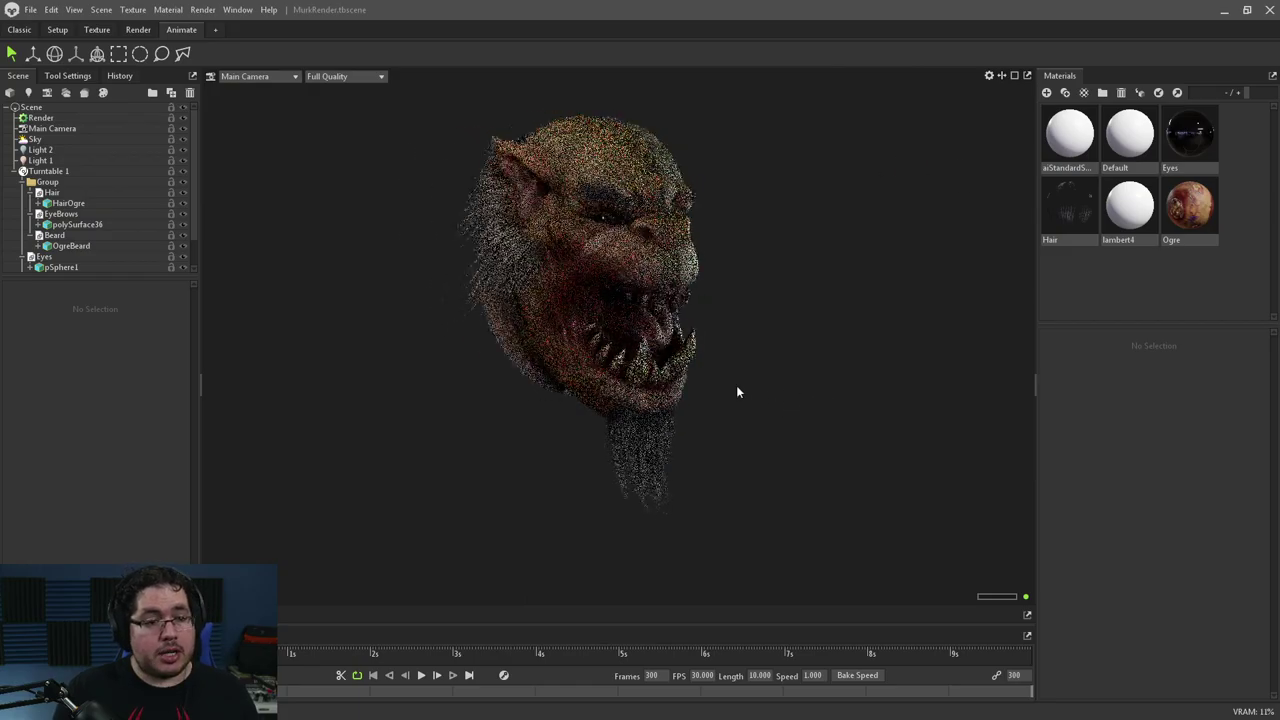
scroll(815, 434, down, 3)
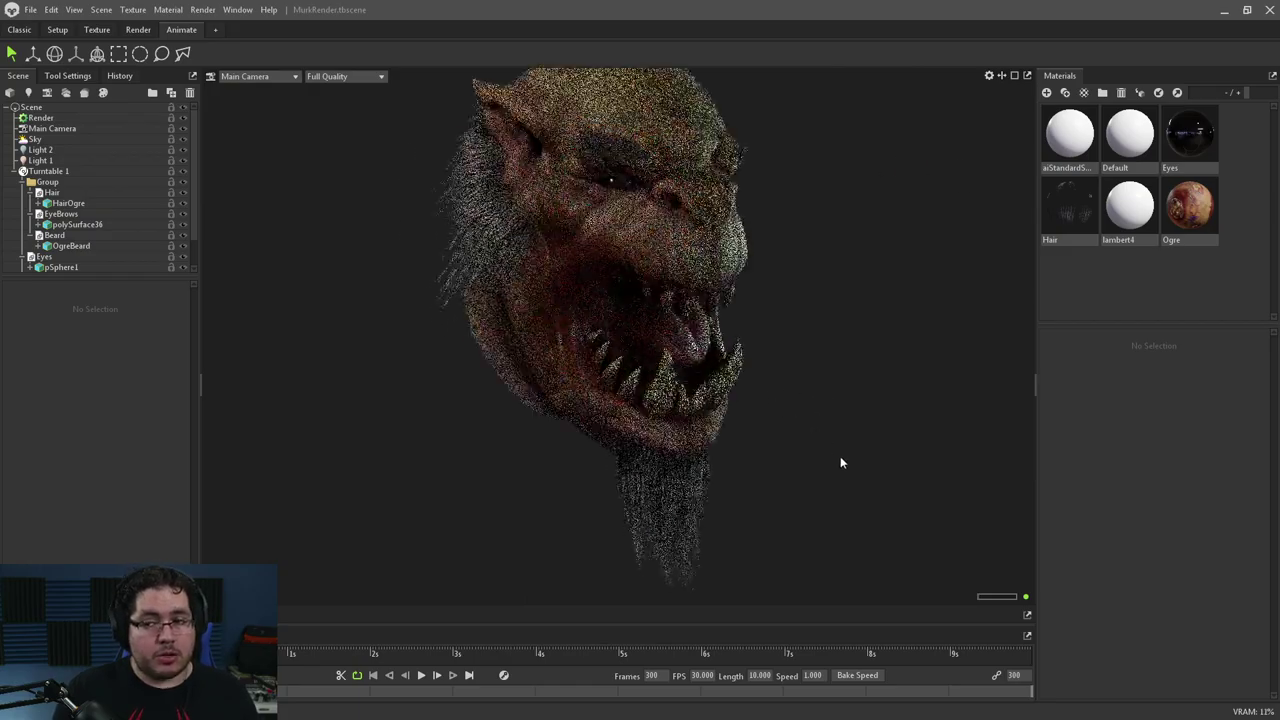
scroll(849, 429, up, 2)
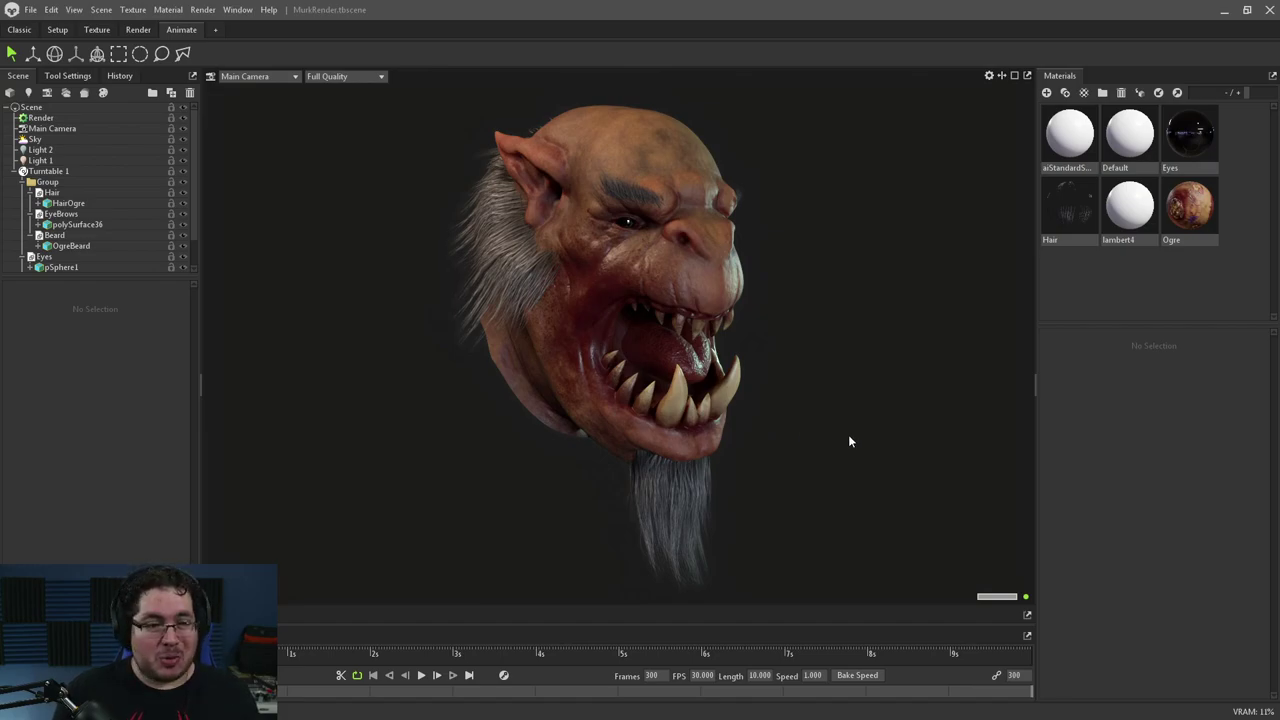
After a last few orbits, minimize Toolbag and open the Infested Citizen concept image in Photos
drag(816, 425, 710, 435)
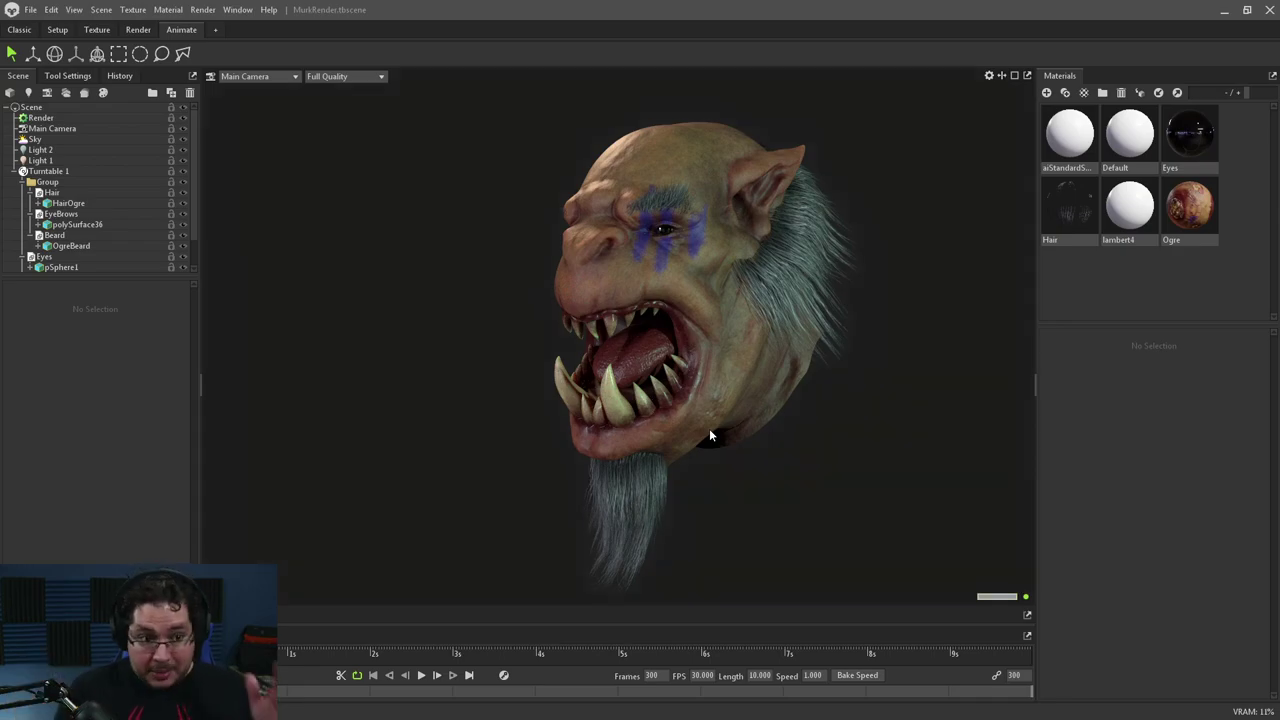
drag(734, 451, 720, 422)
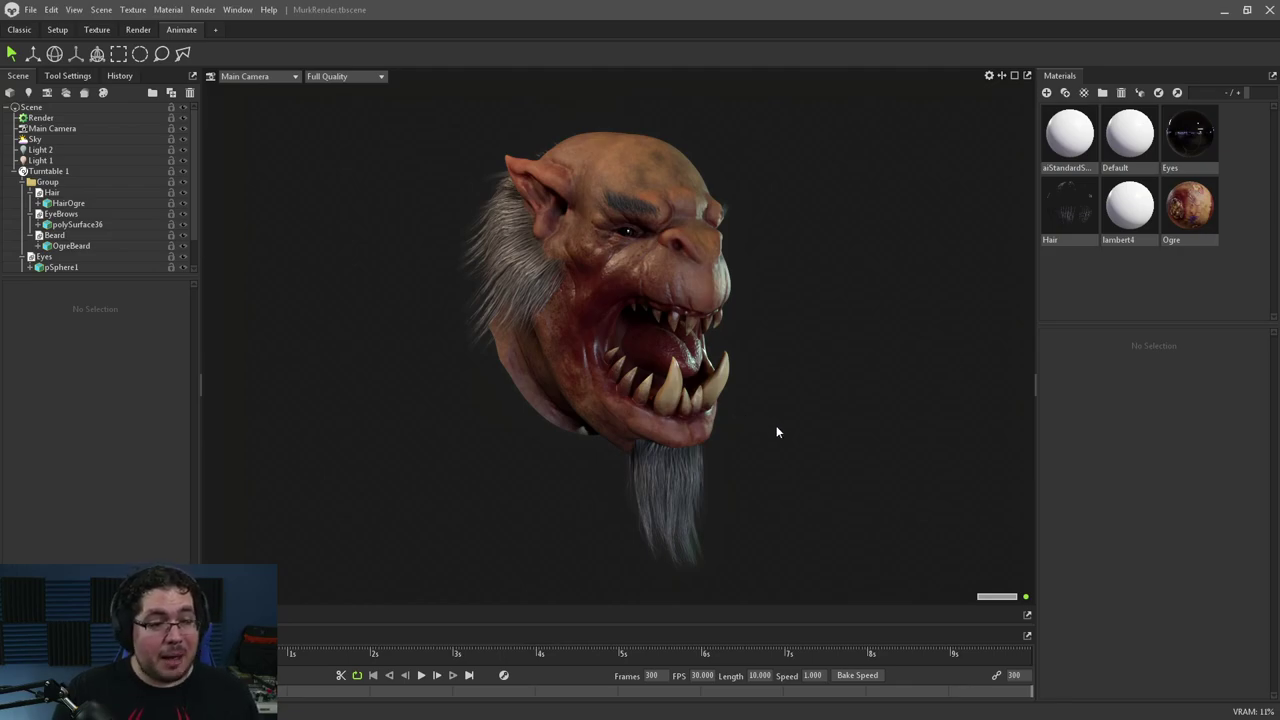
drag(797, 436, 688, 425)
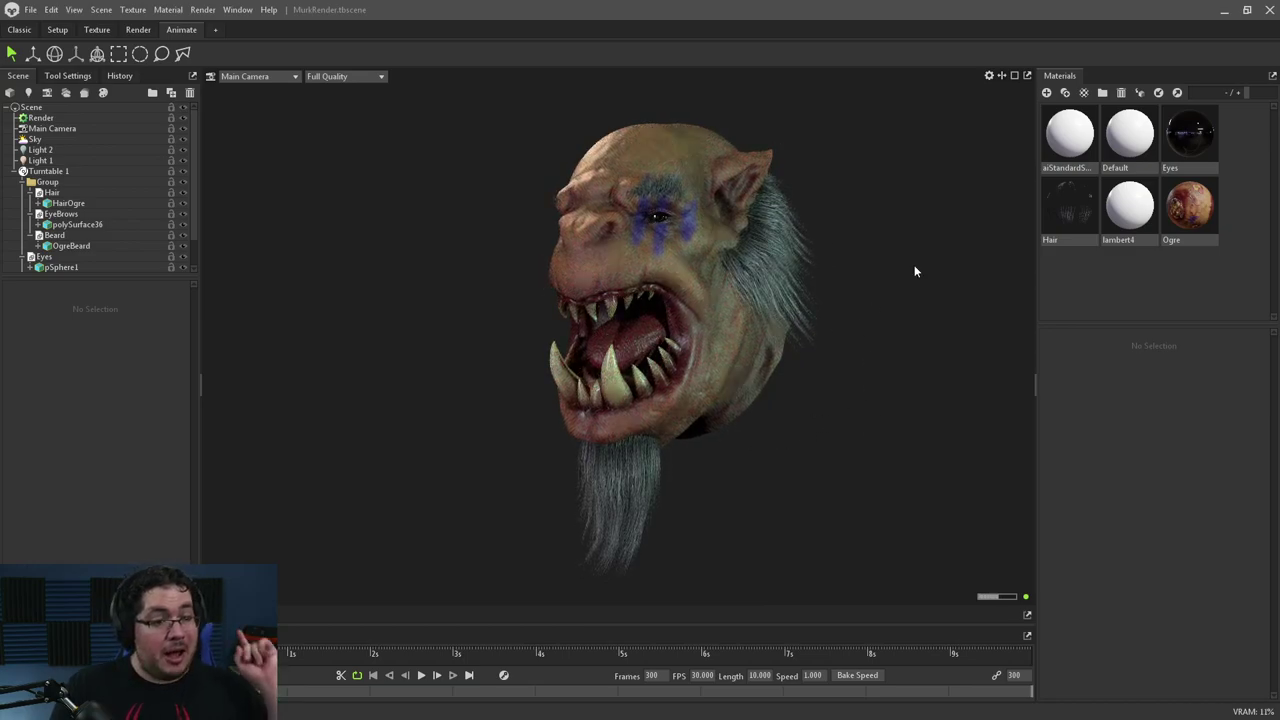
click(1220, 16)
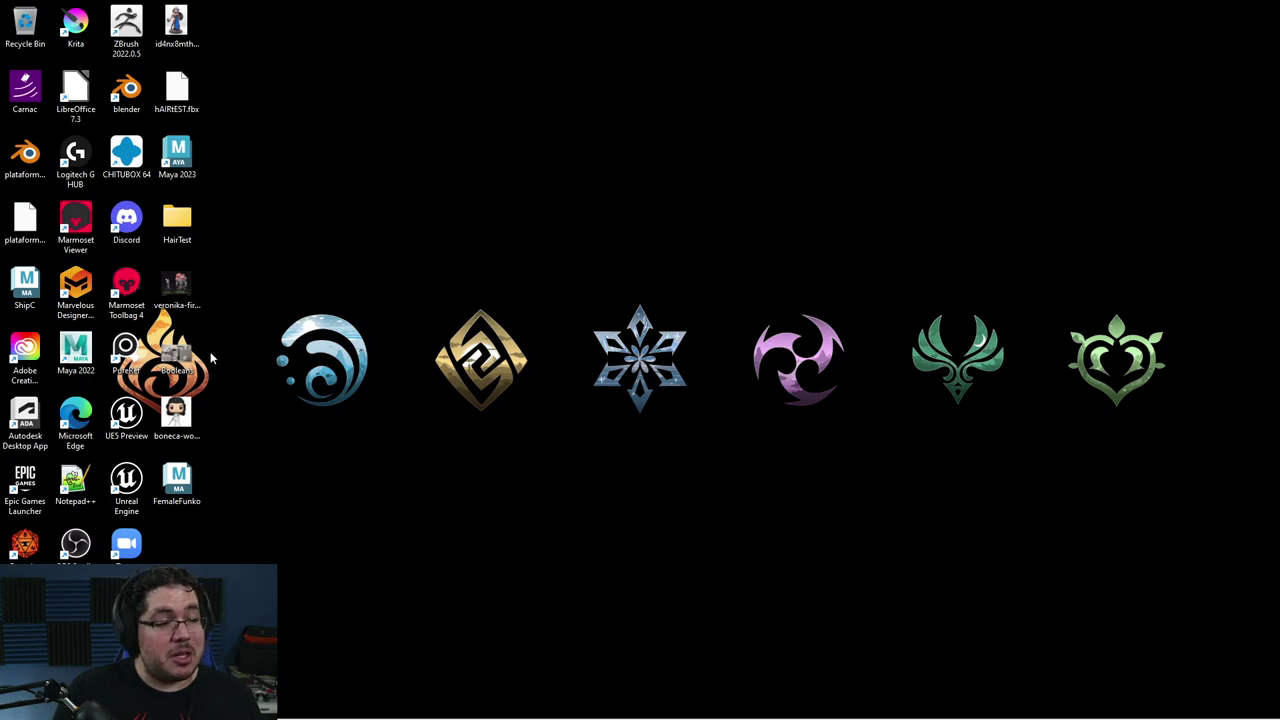
double_click(176, 285)
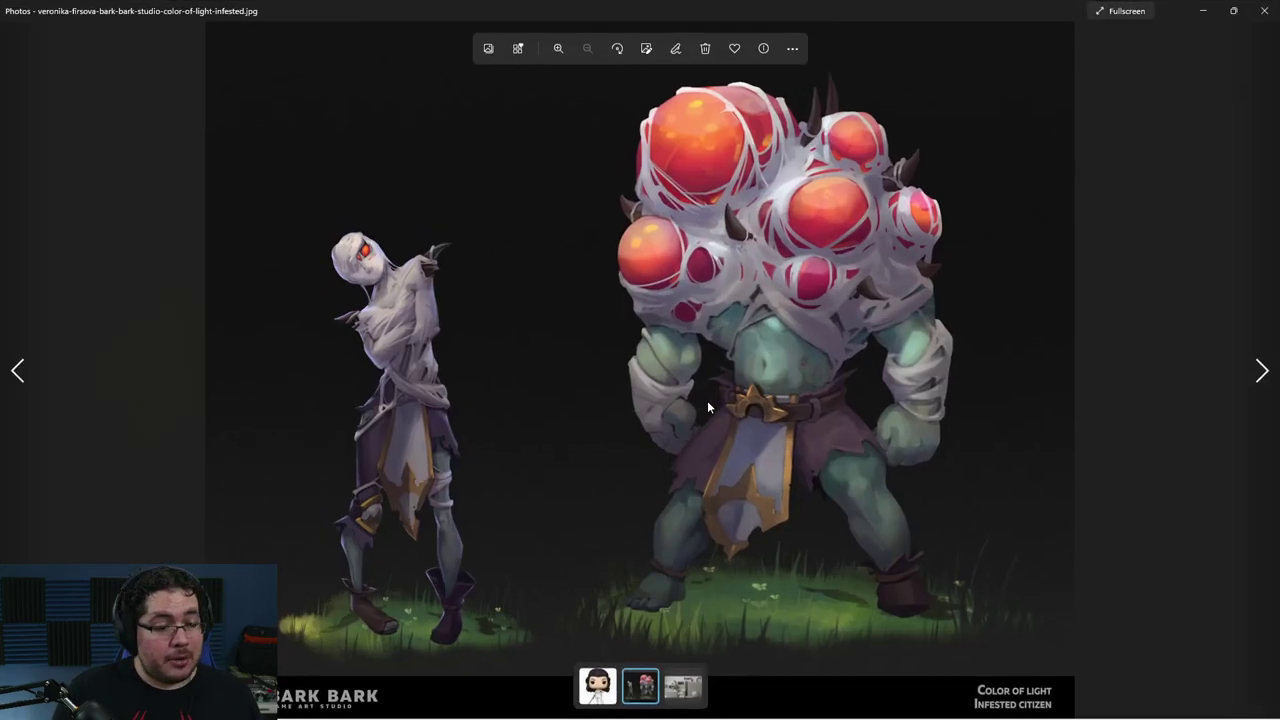